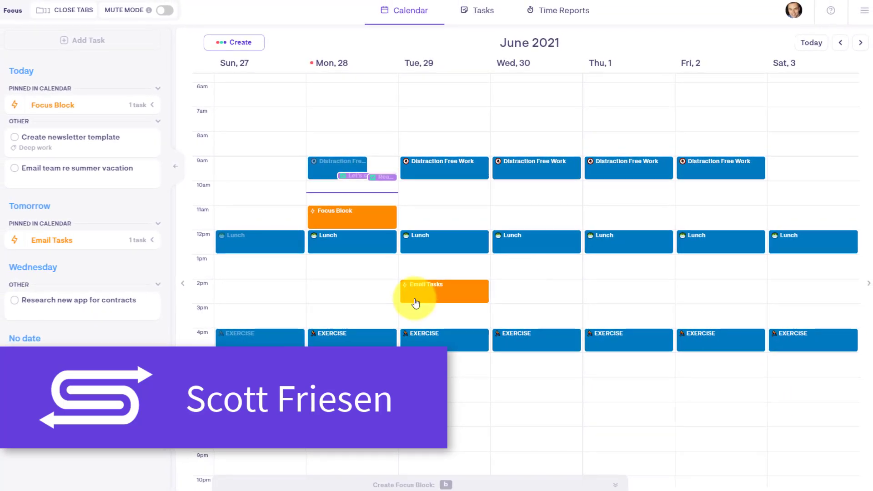
scroll(415, 302, up, 2)
scroll(416, 303, down, 3)
scroll(417, 303, up, 2)
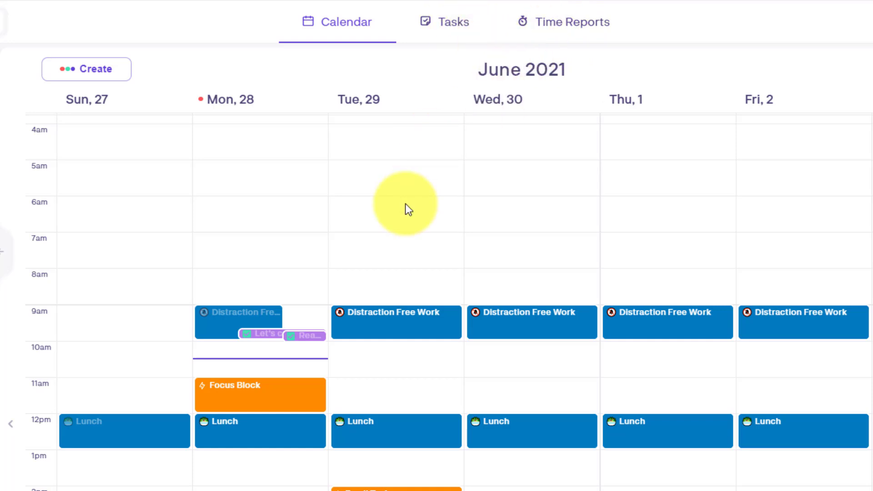
scroll(406, 209, down, 2)
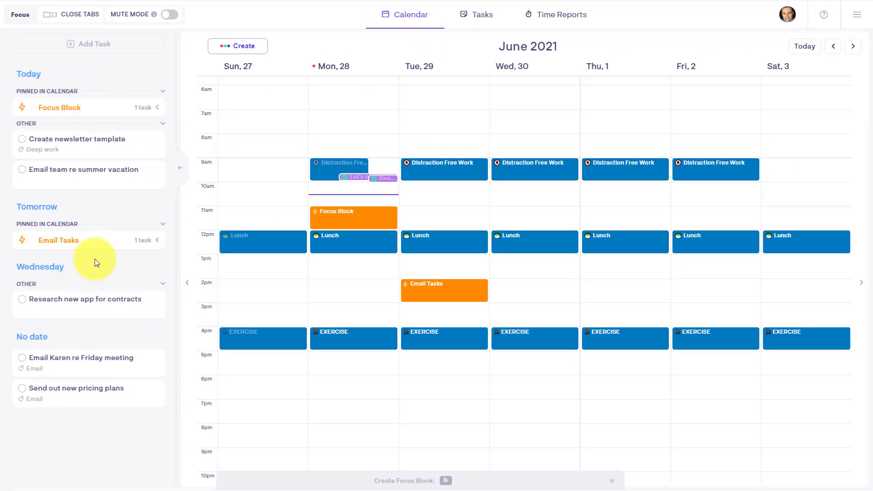
mouse_move(85, 300)
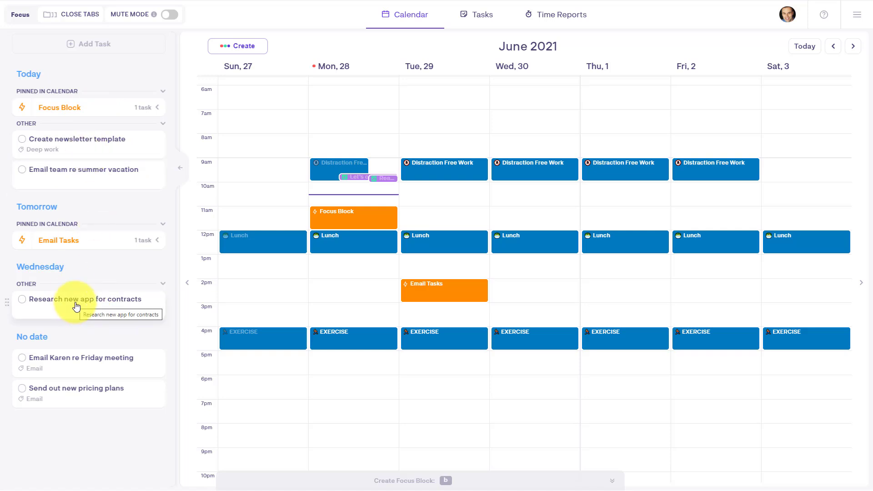
Step: Add 'Email Jane about meeting' and 'Review marketing for Q3' to the 11 AM Focus Block and save it
click(353, 220)
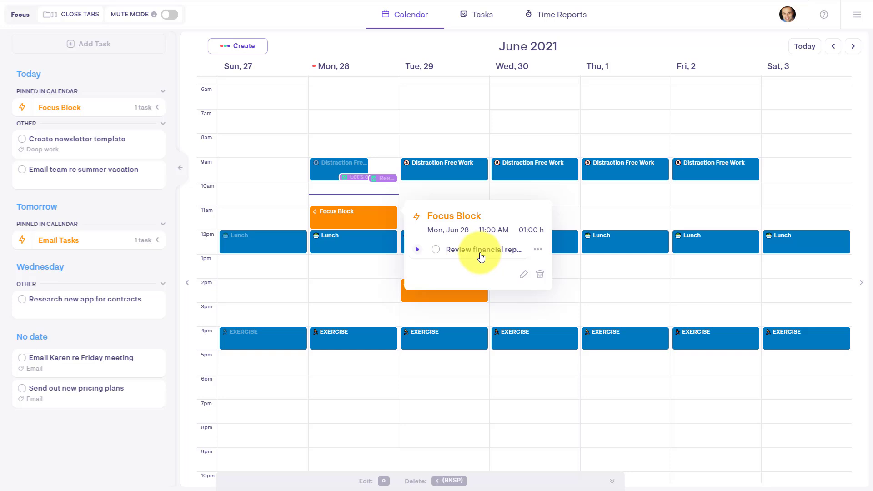
click(523, 274)
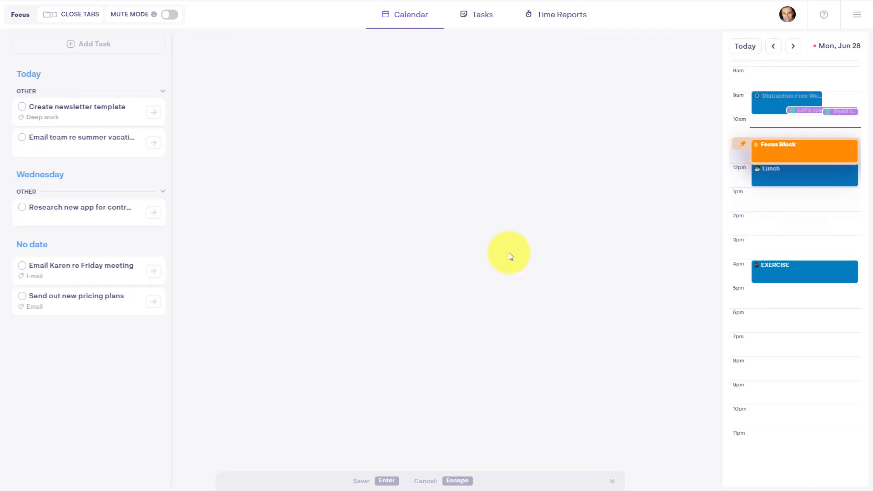
click(458, 191)
text(Email Jane about meeting)
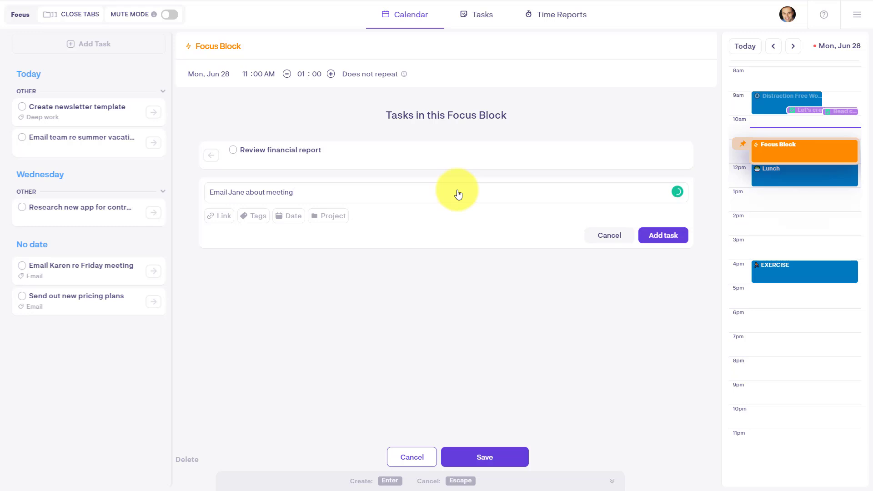
text(Review marketing for Q3)
key(Return)
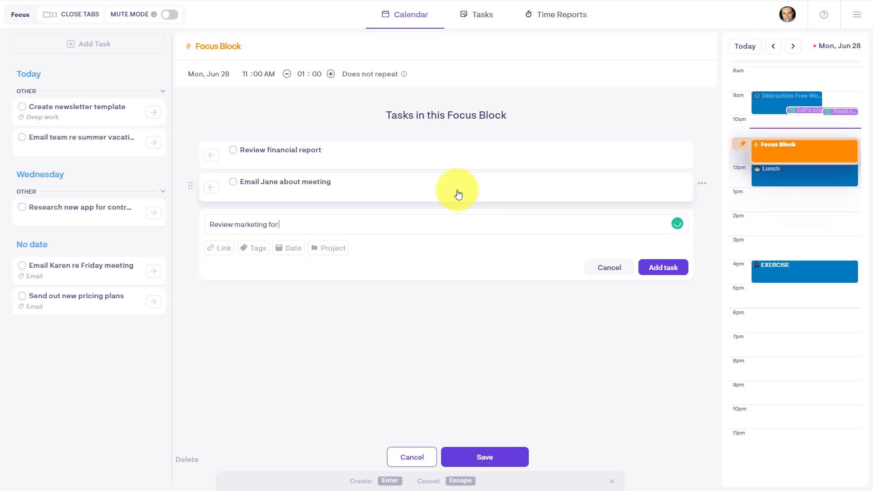
click(663, 268)
click(498, 459)
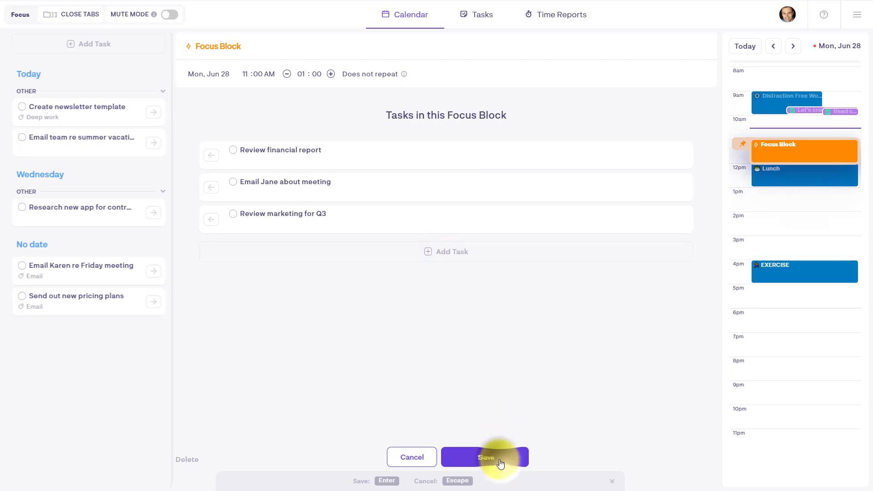
scroll(450, 395, up, 2)
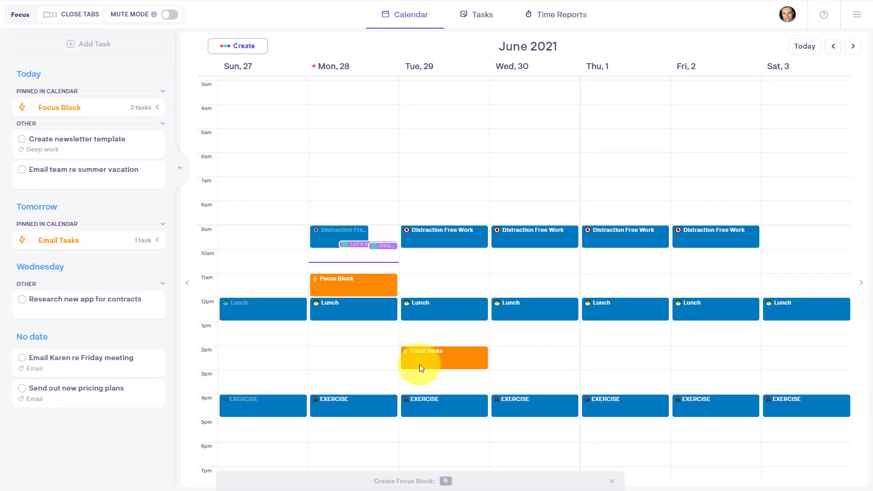
Step: Start the timer on 'Review financial report' from the Focus Block popover, then mark it done
click(355, 285)
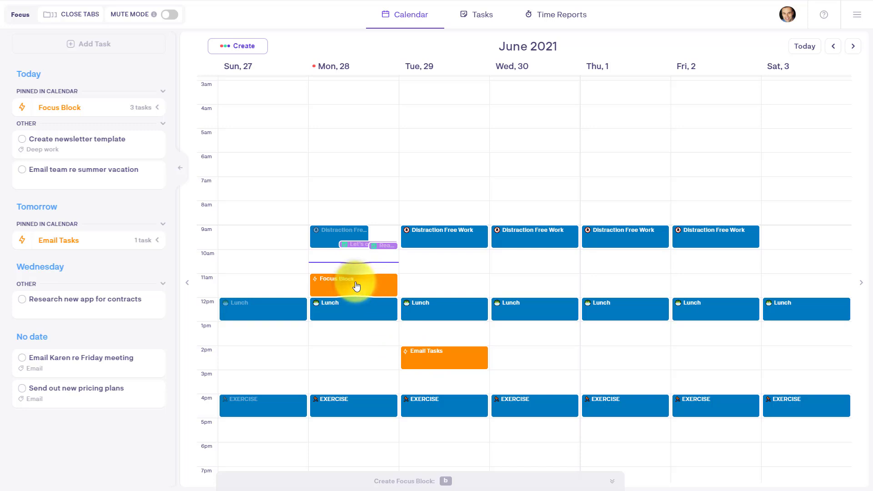
click(338, 285)
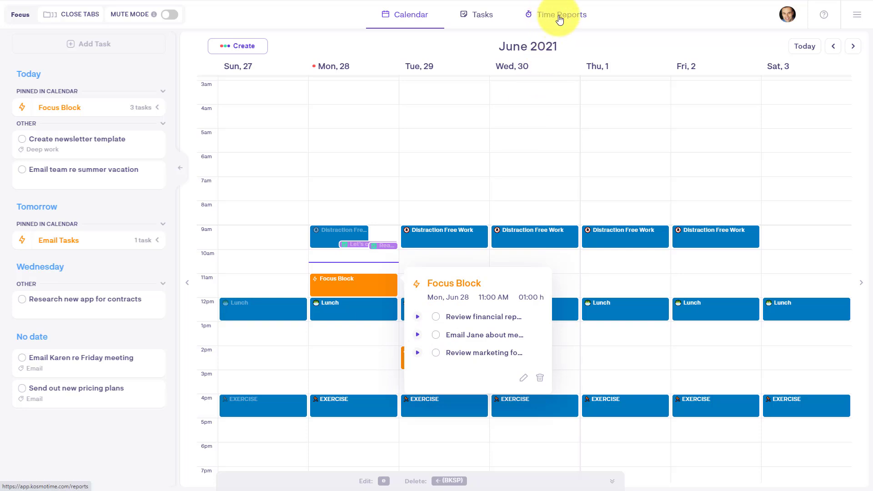
mouse_move(477, 317)
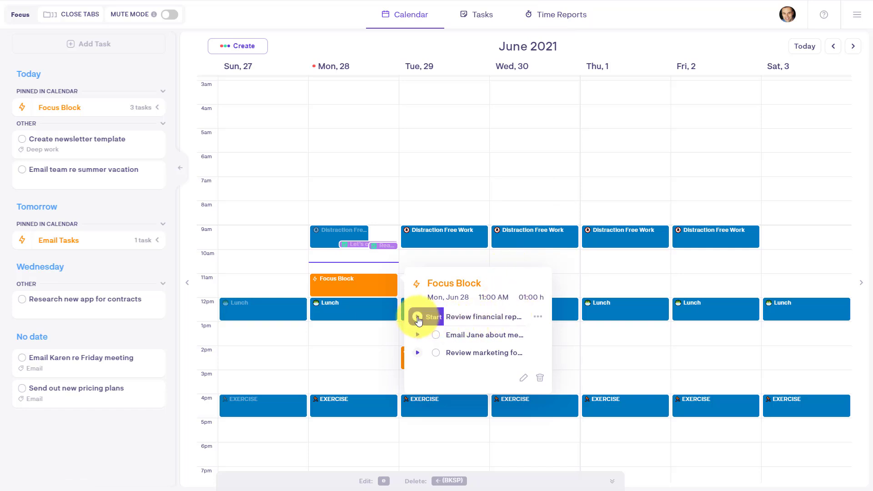
click(417, 318)
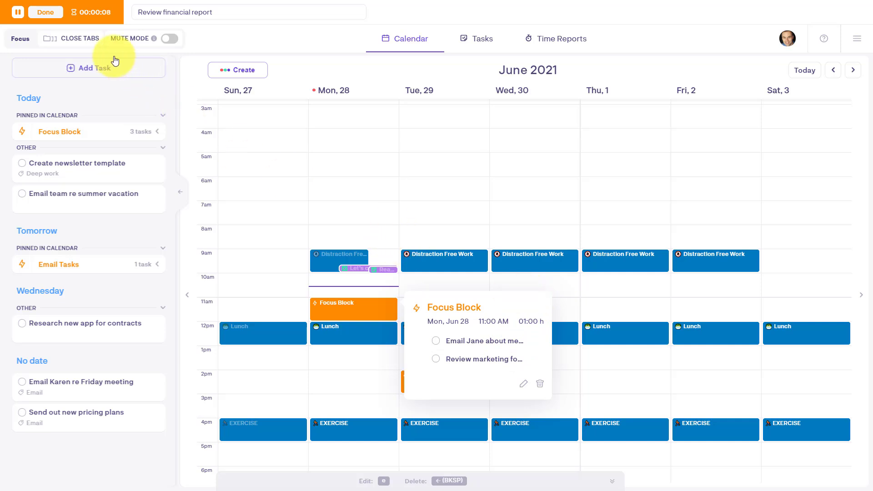
click(48, 14)
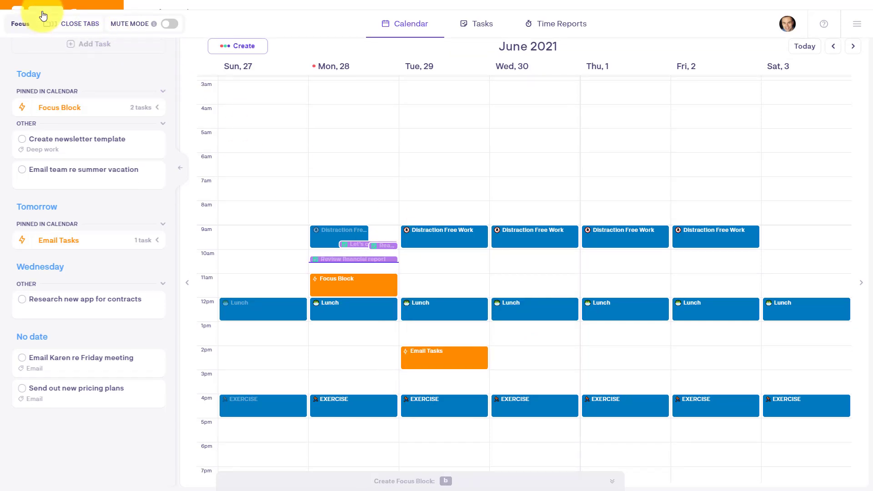
click(353, 289)
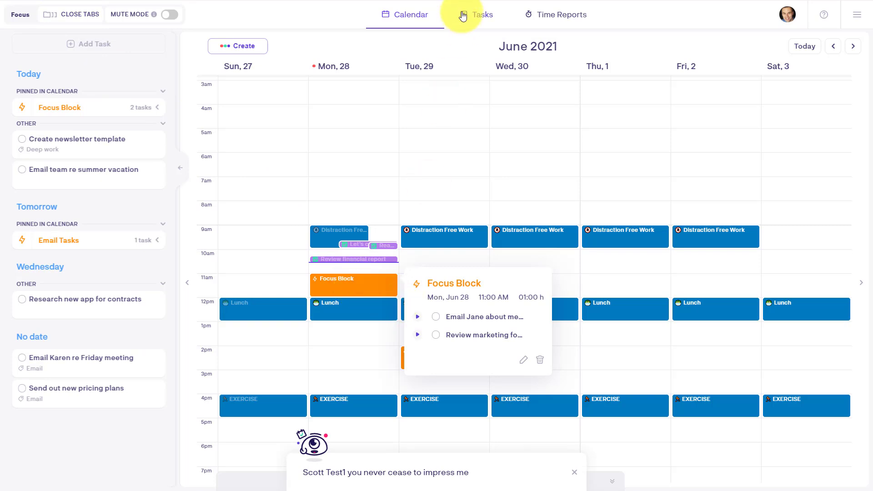
Step: View Today's Focus task list, then return to the weekly calendar
click(480, 17)
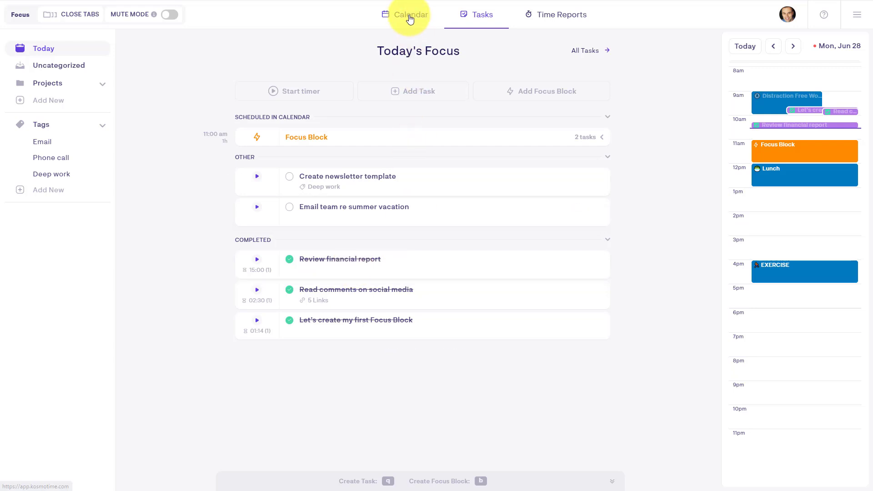
click(410, 17)
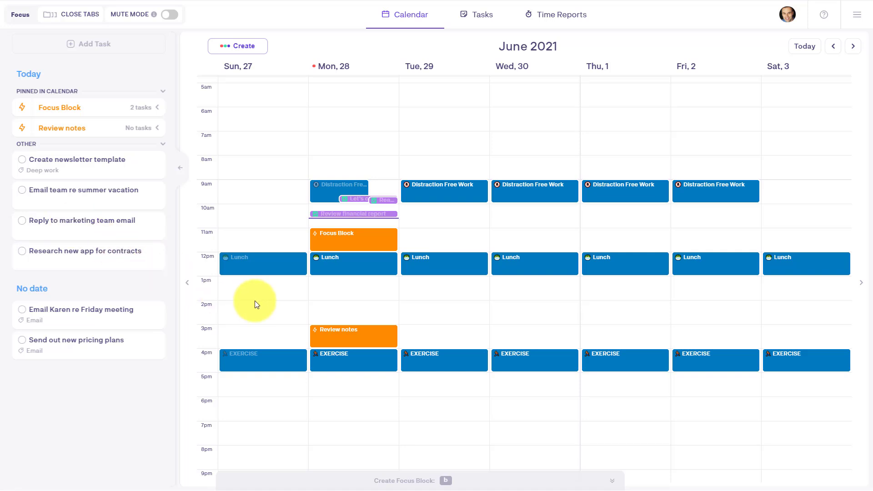
Step: Create a one-hour 'Email tasks' focus block at Tuesday 1 PM
click(435, 280)
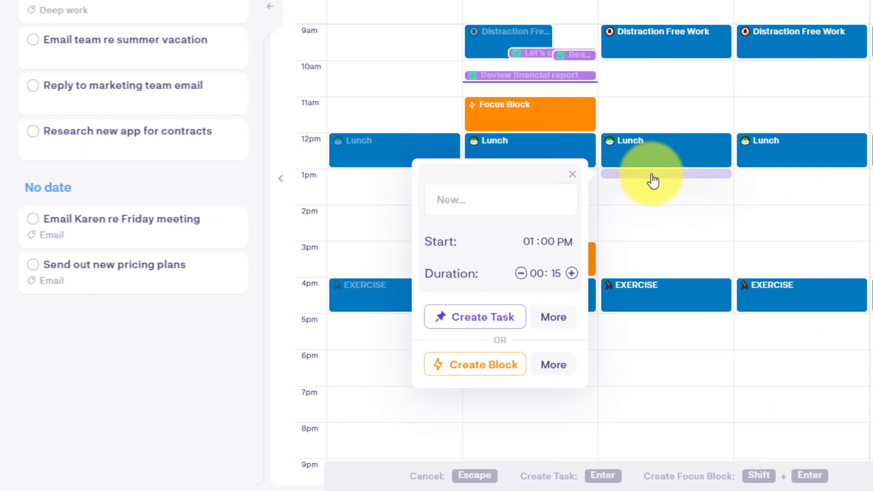
click(495, 202)
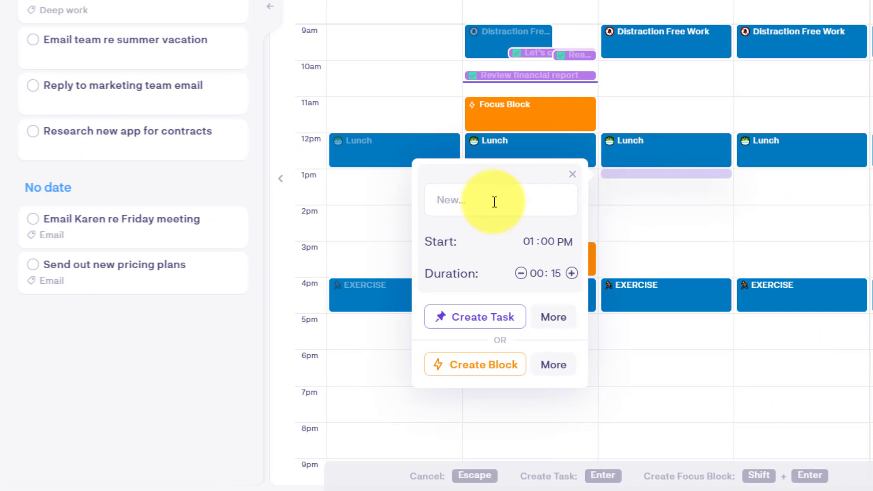
text(Email tasks)
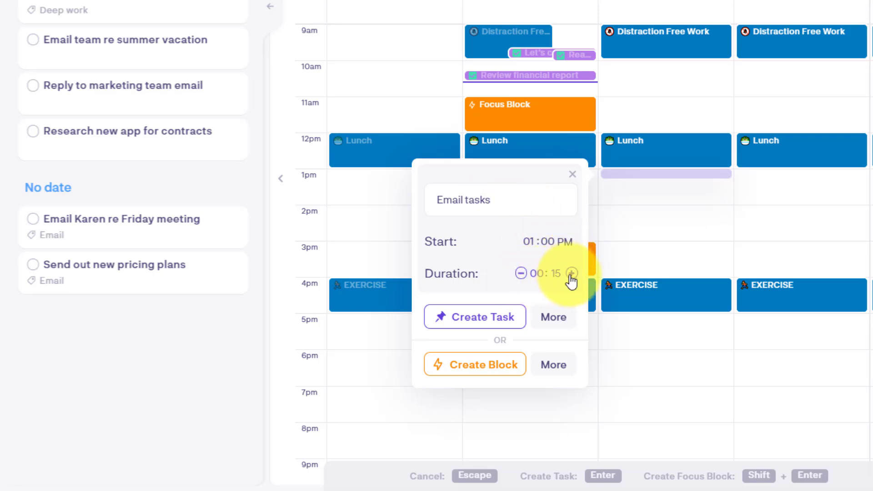
click(571, 274)
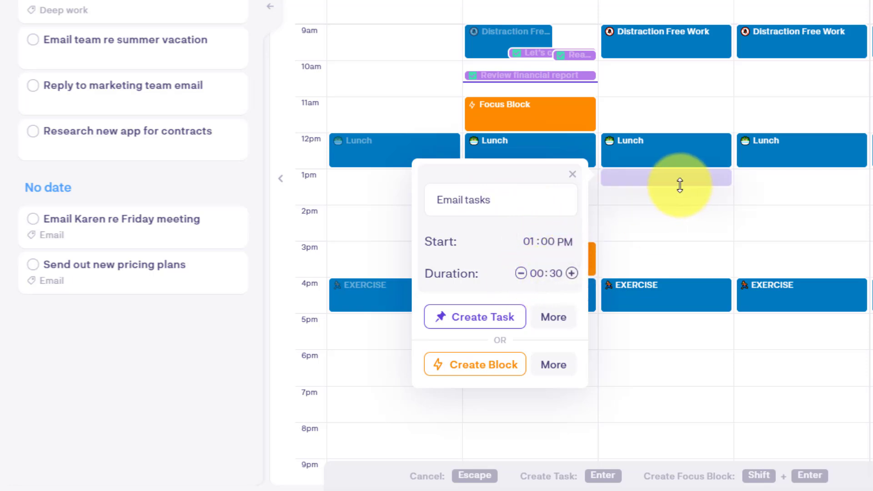
drag(680, 184, 678, 201)
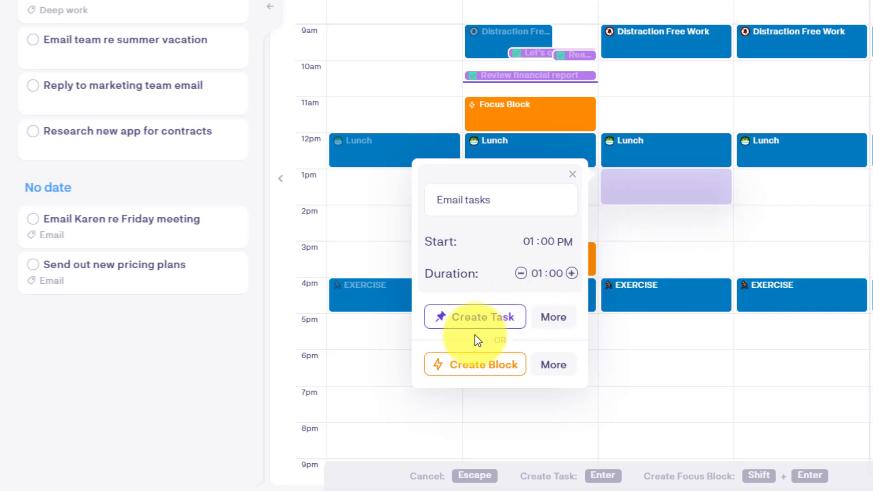
click(475, 366)
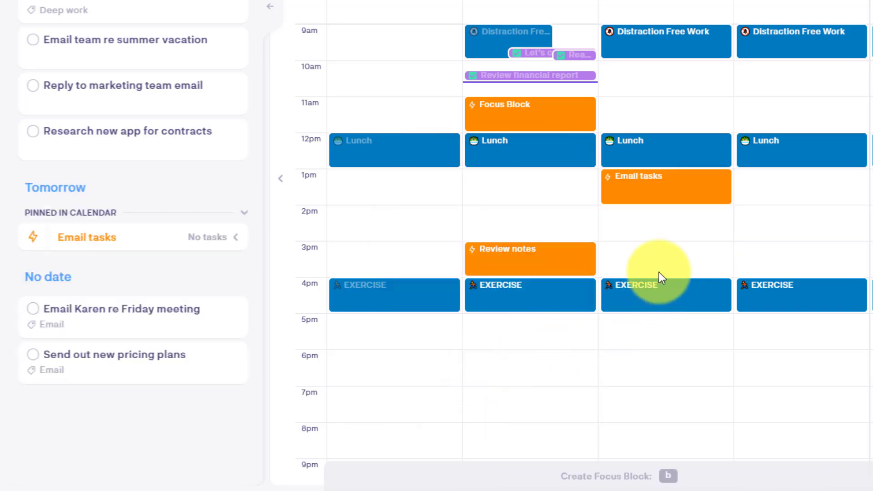
Step: Drag 'Email team re summer vacation', 'Reply to marketing team email' and 'Email Karen re Friday meeting' into the Email tasks block
click(649, 184)
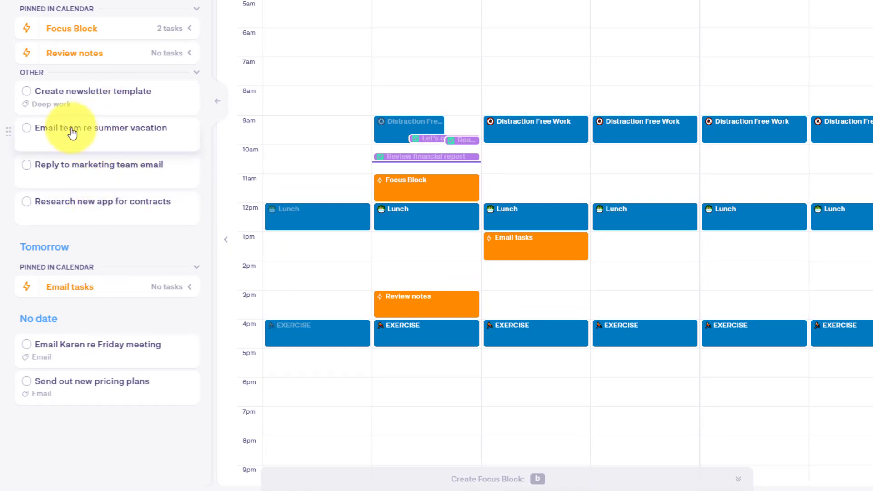
drag(79, 132, 554, 250)
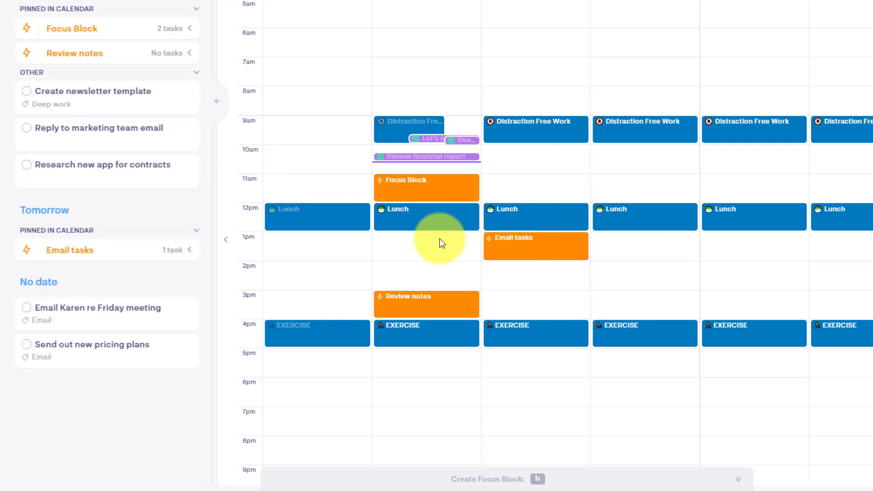
drag(77, 130, 532, 256)
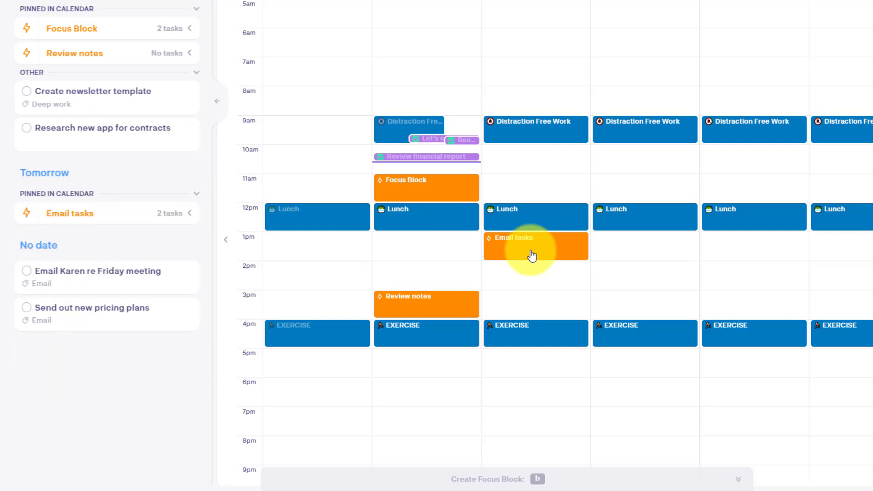
mouse_move(97, 308)
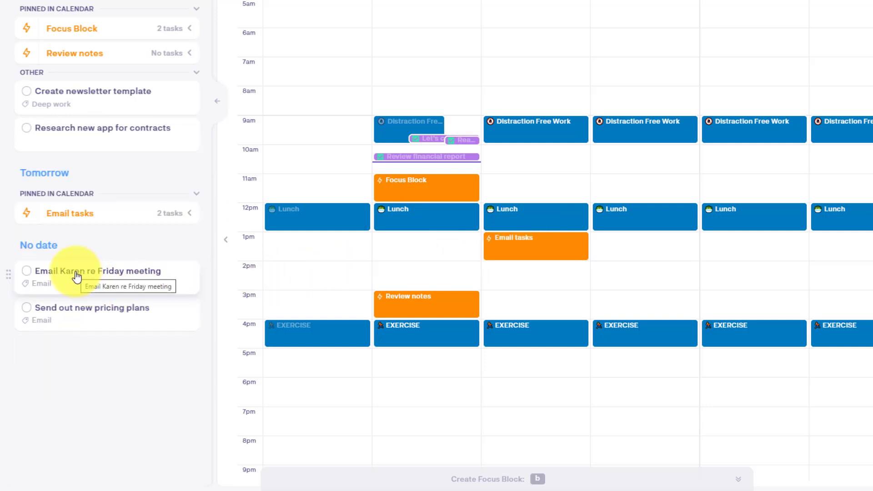
drag(76, 276, 525, 247)
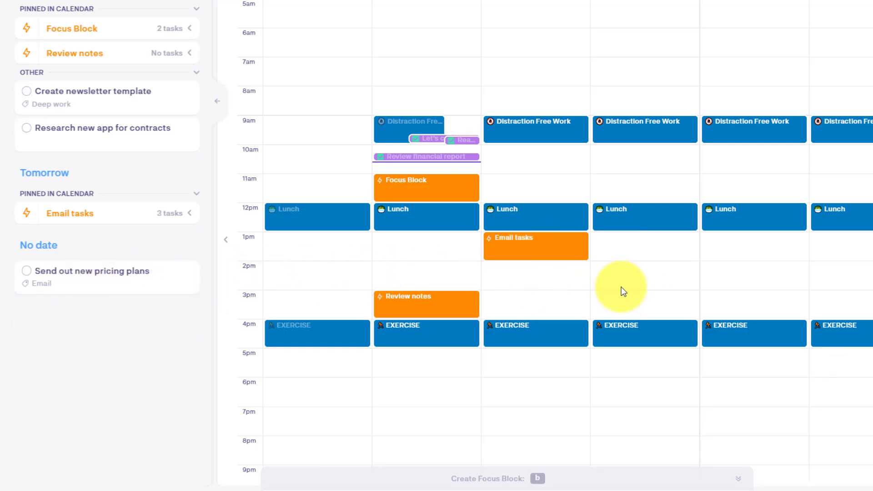
click(556, 247)
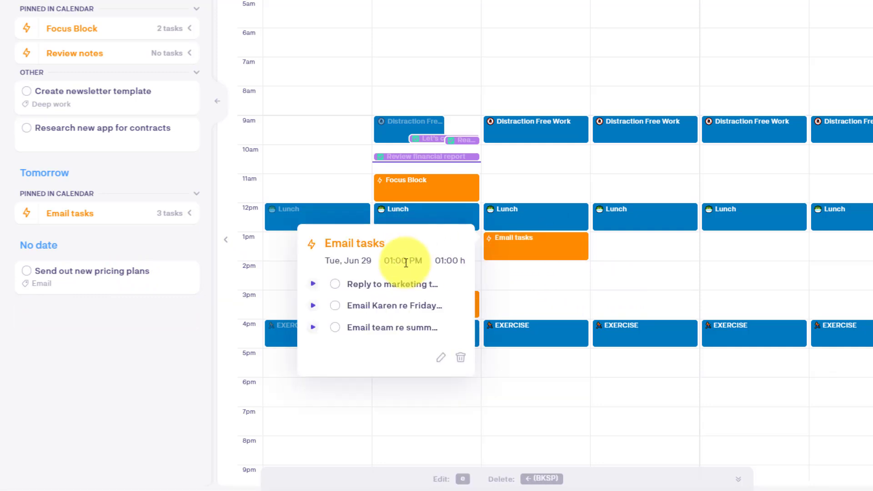
mouse_move(392, 283)
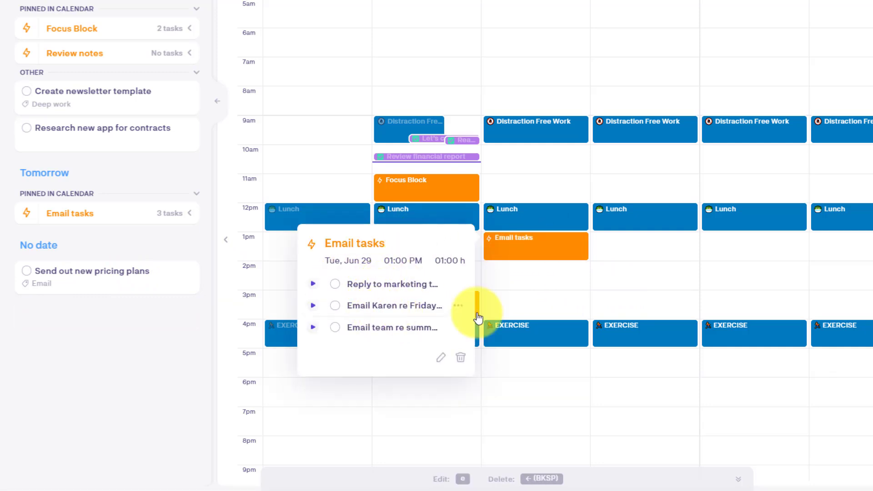
click(651, 262)
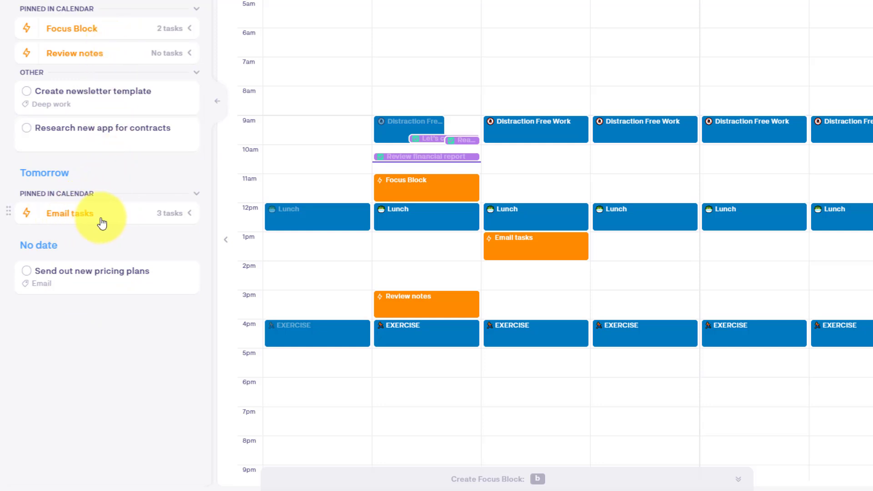
click(188, 215)
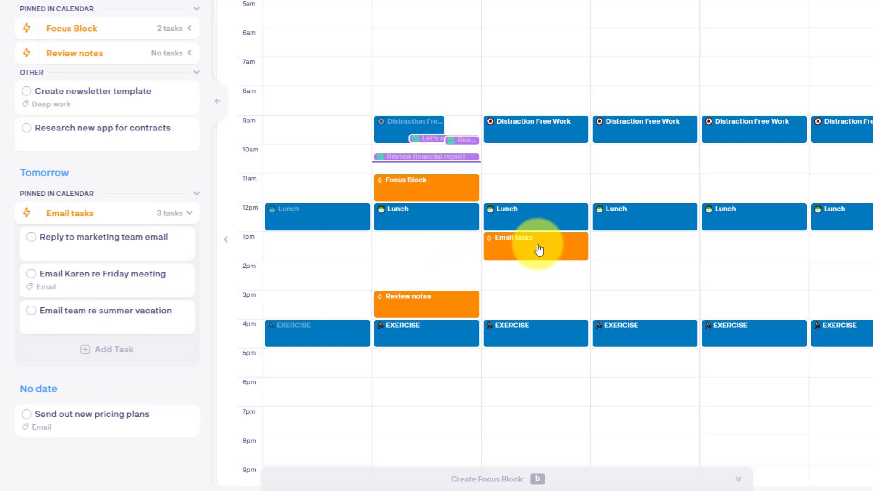
click(188, 216)
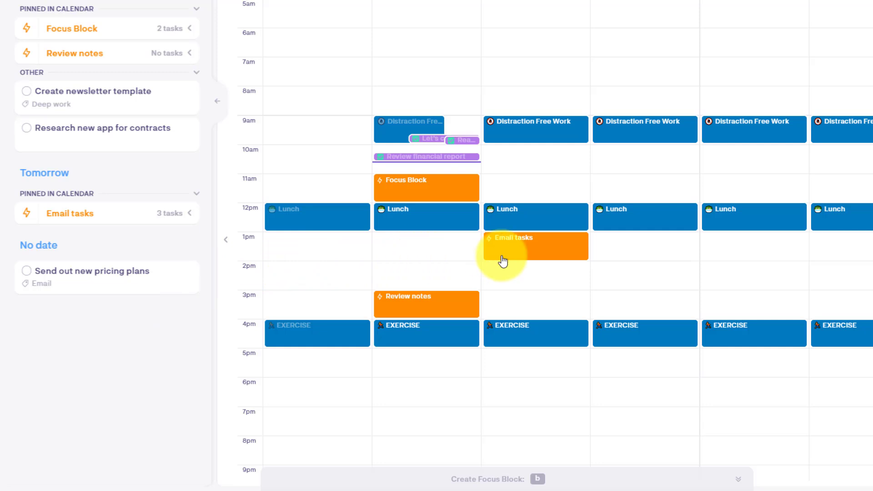
Step: Review the repeat options, leaving 'Does not repeat', and show the Email tasks block details
click(529, 246)
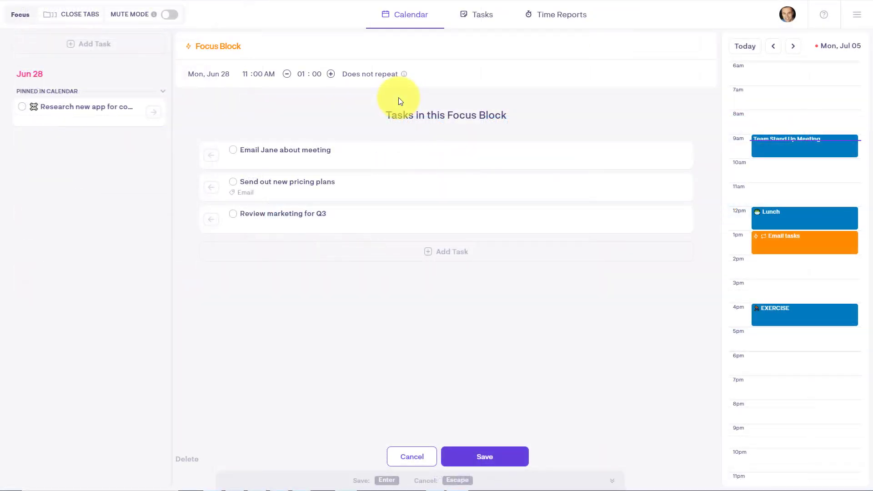
click(373, 76)
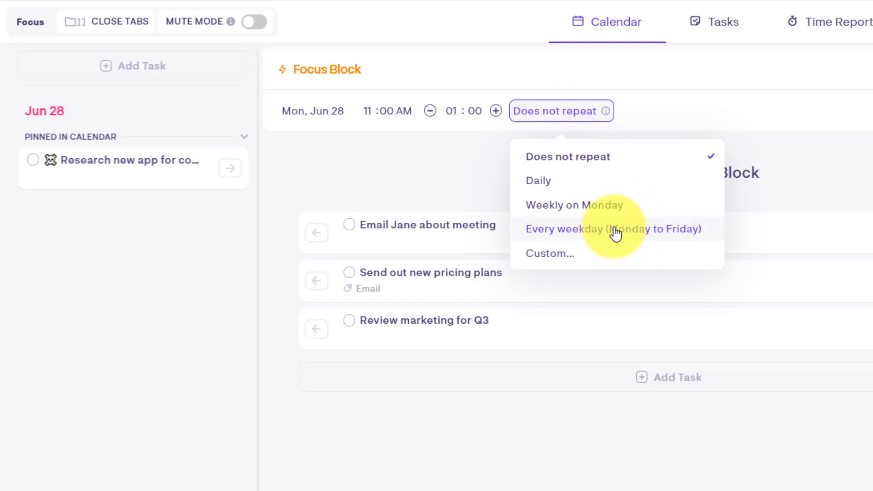
click(804, 150)
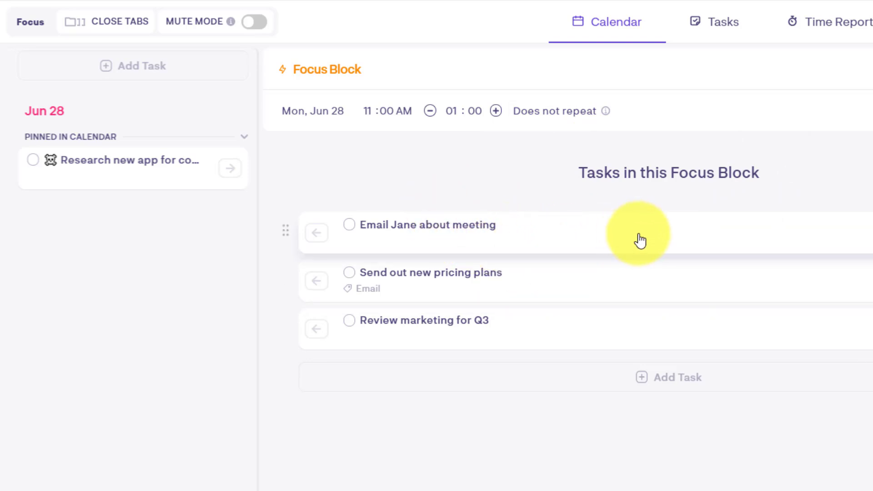
click(549, 112)
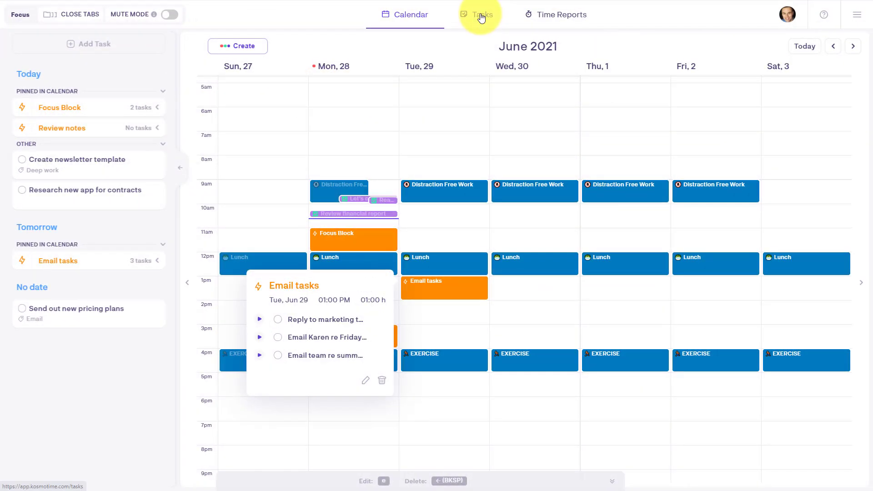
Step: Switch to the Tasks view showing Today's Focus
click(481, 17)
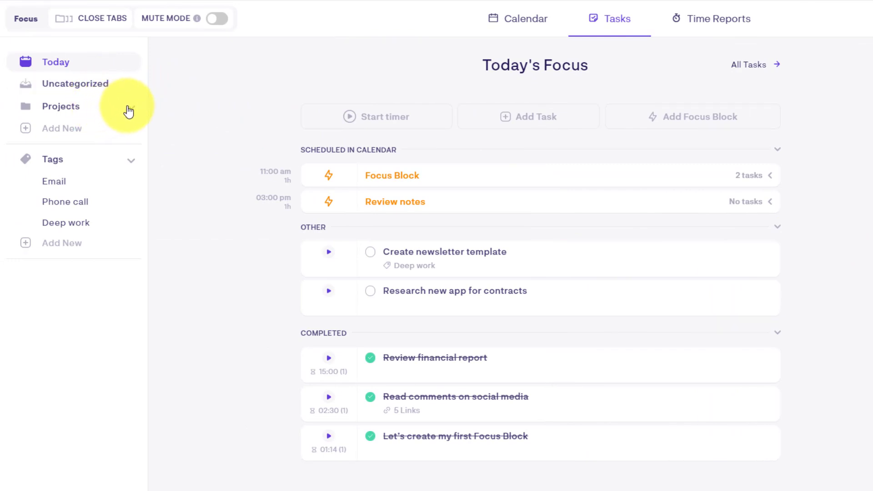
mouse_move(538, 294)
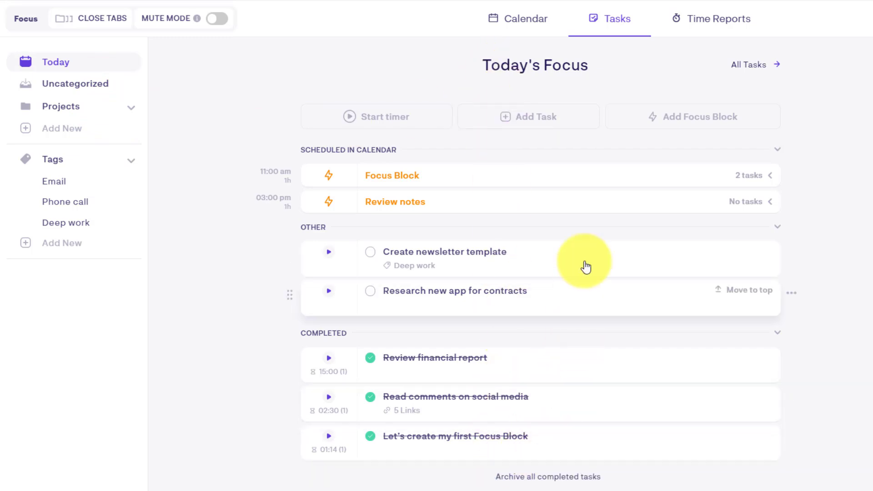
Step: Show the Uncategorized task list beside Monday June 28's day schedule
click(79, 88)
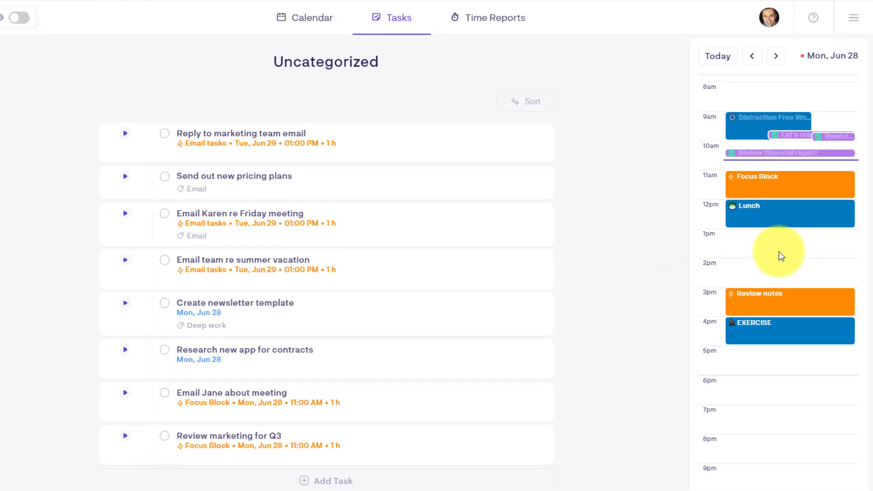
scroll(779, 255, up, 3)
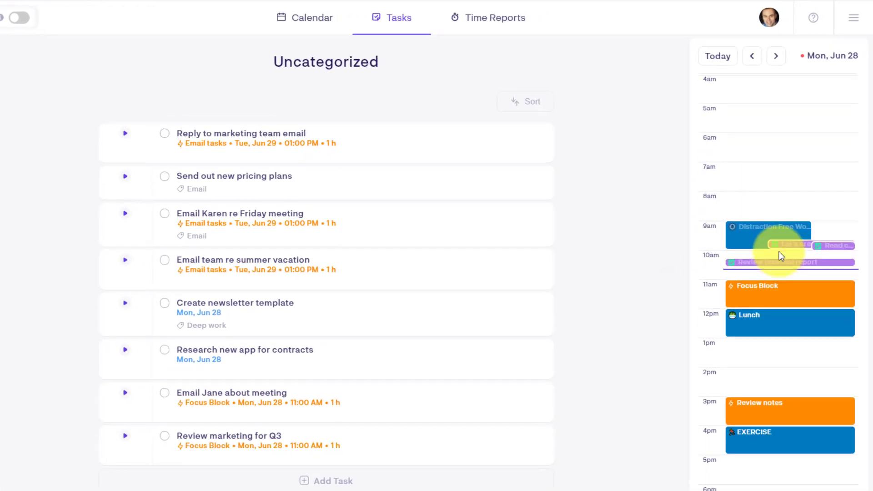
scroll(780, 255, down, 3)
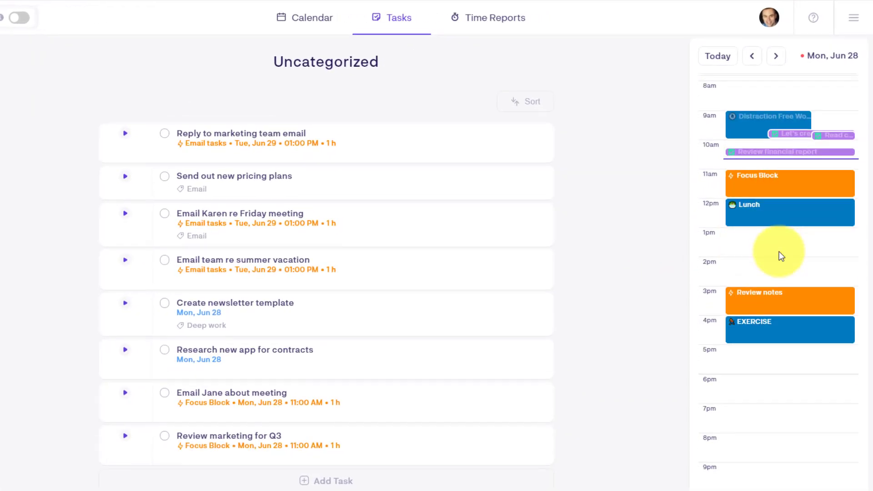
scroll(743, 230, up, 3)
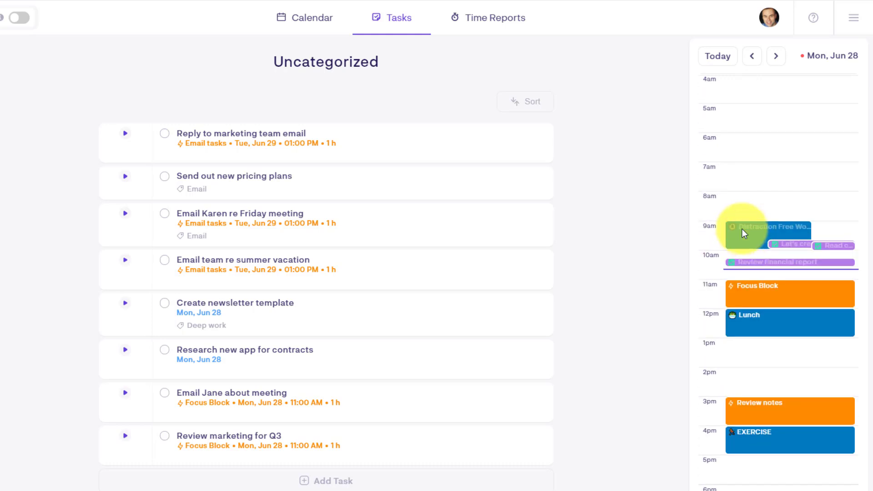
scroll(741, 229, down, 3)
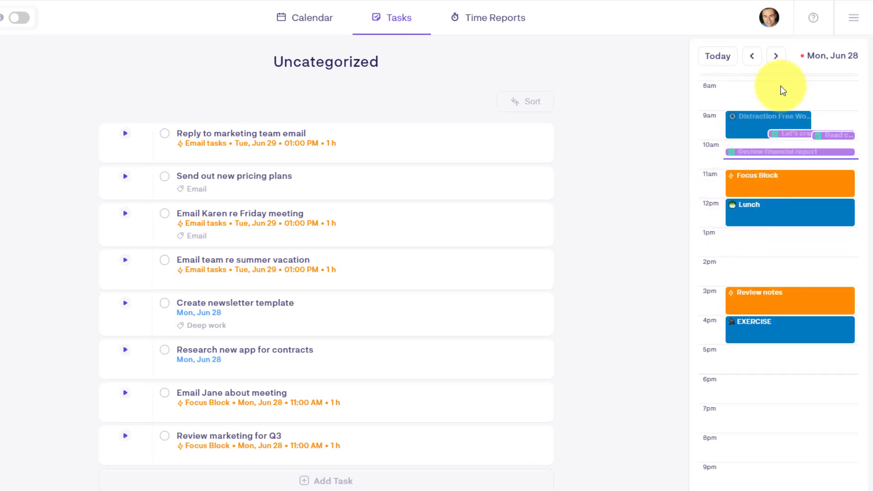
click(775, 56)
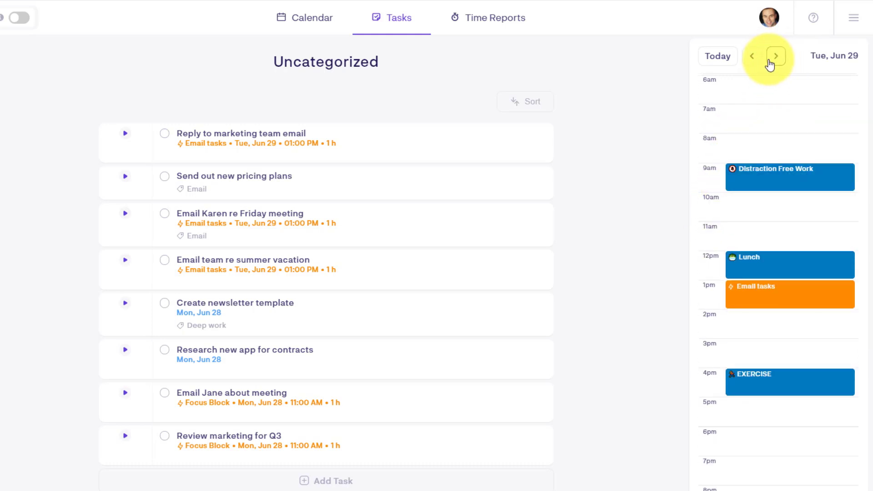
click(716, 57)
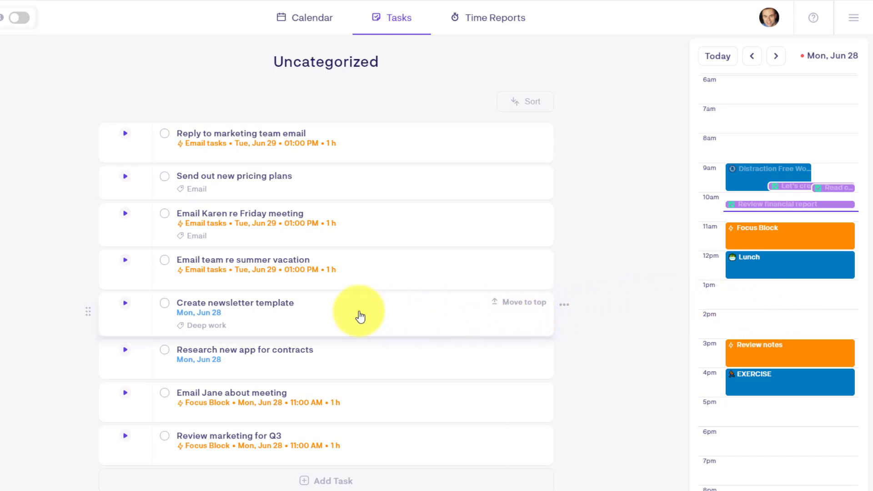
mouse_move(326, 313)
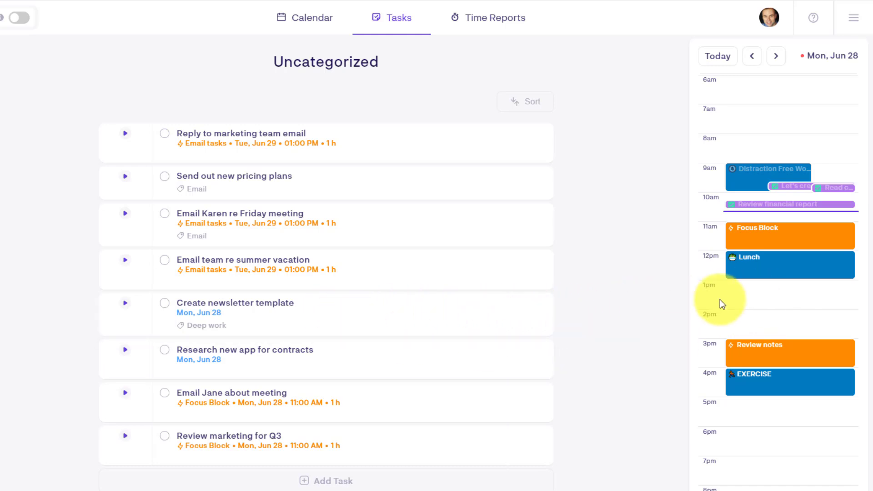
Step: Drag 'Create newsletter template' to 1:00 PM and 'Research new app for contracts' to 1:30 PM Monday
drag(232, 308, 794, 291)
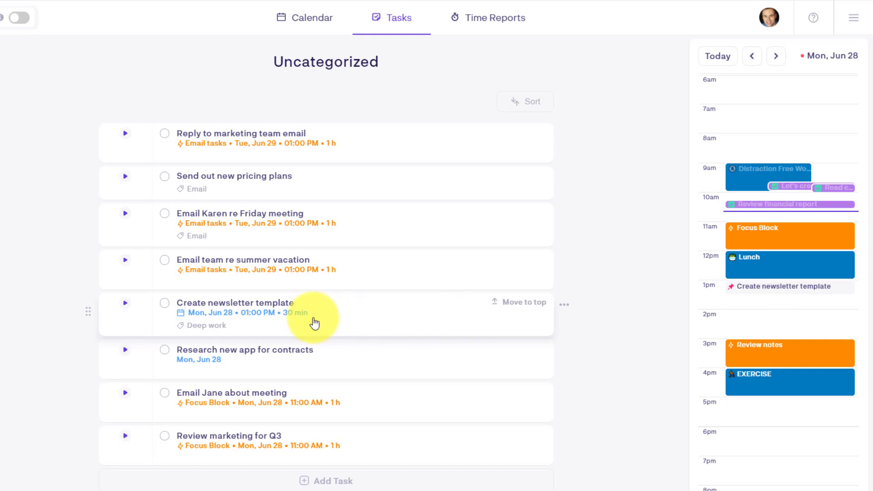
mouse_move(326, 355)
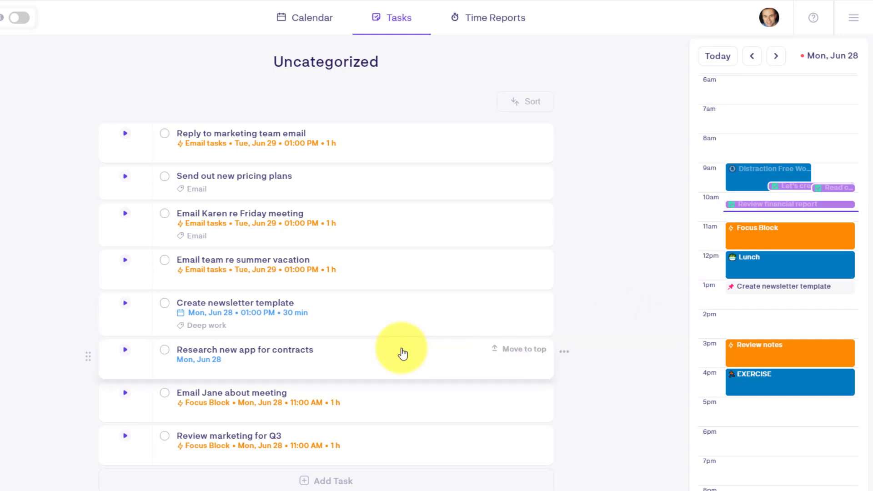
mouse_move(230, 360)
mouse_down()
mouse_move(623, 340)
mouse_move(763, 305)
mouse_up()
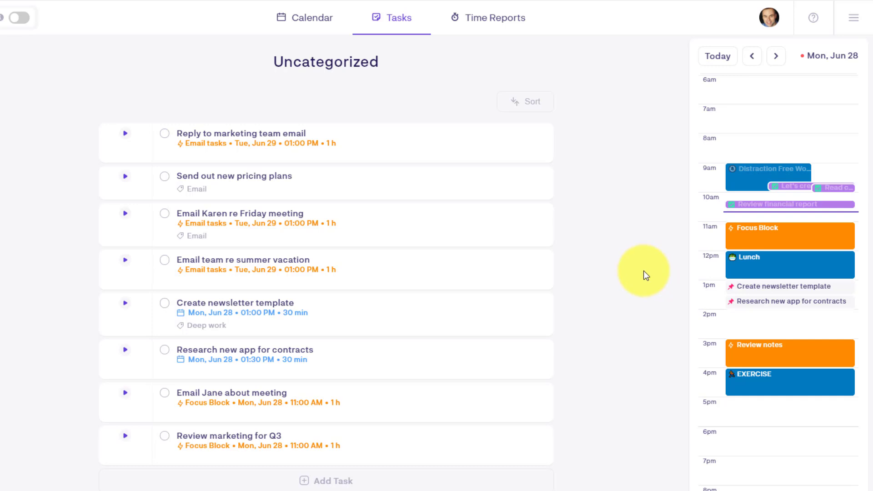
Step: Check Time Reports, start timing 'Create newsletter template', then return to the week calendar
click(487, 20)
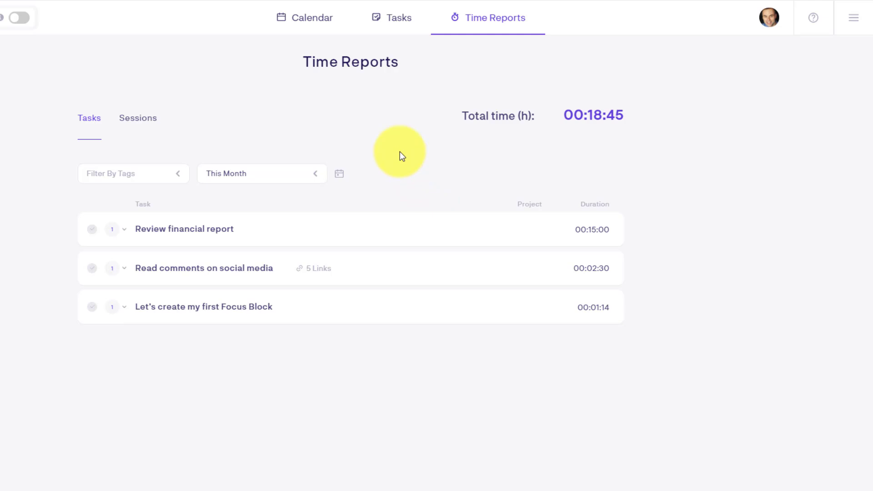
click(393, 23)
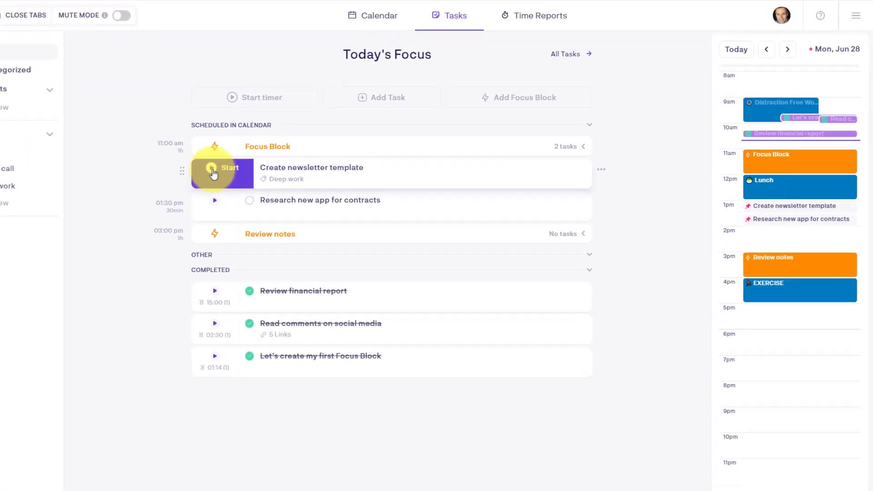
click(212, 171)
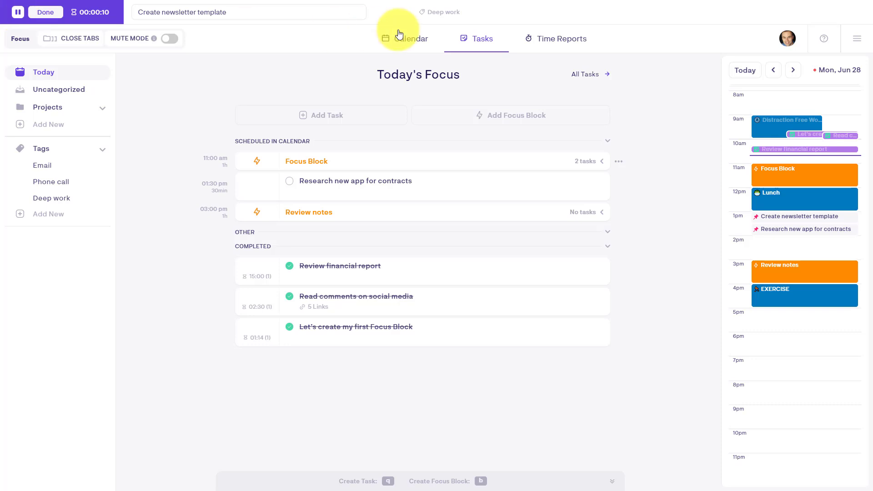
click(561, 41)
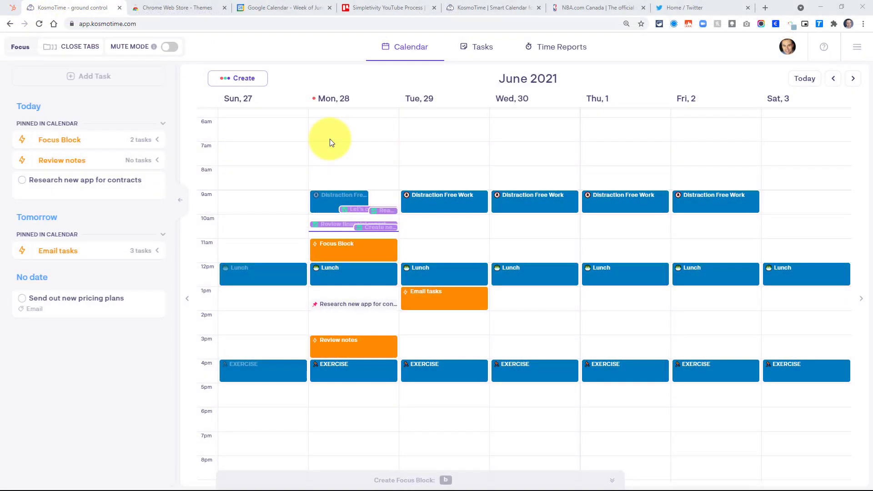
scroll(330, 138, down, 1)
scroll(329, 138, up, 1)
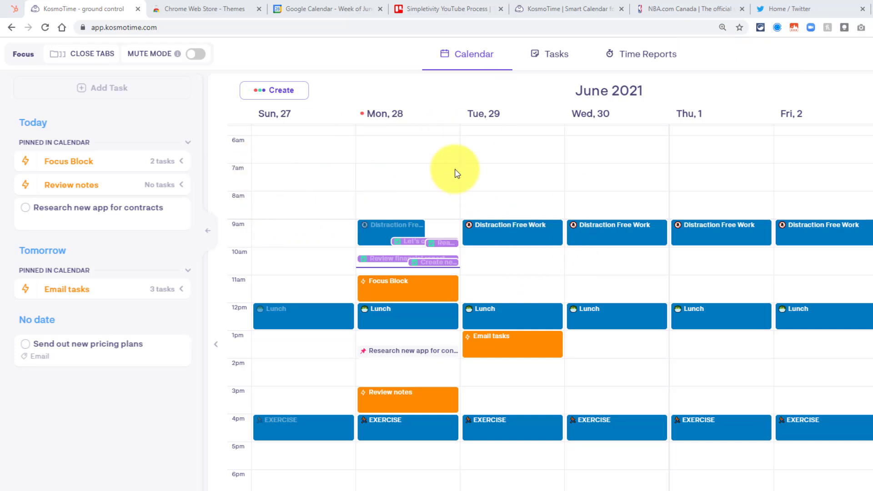
Step: Close the other browser tabs with Close Tabs, then reopen the Twitter Home tab from the Closed Tabs page
click(85, 58)
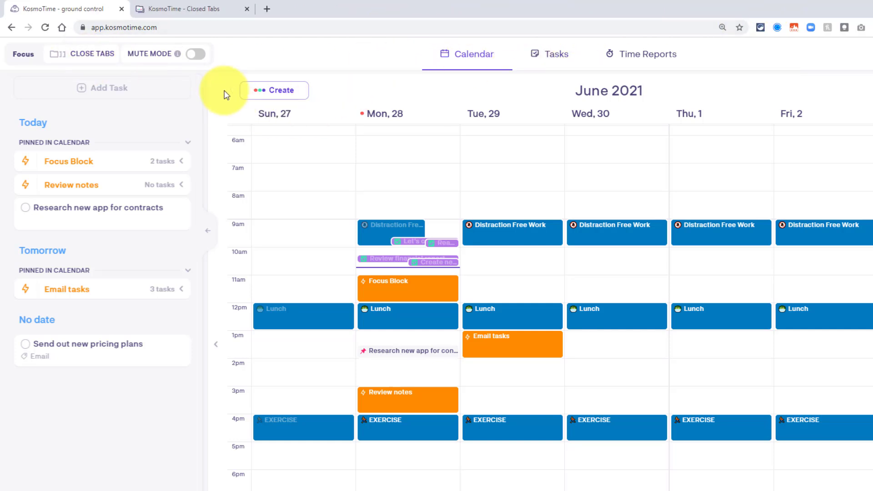
click(202, 11)
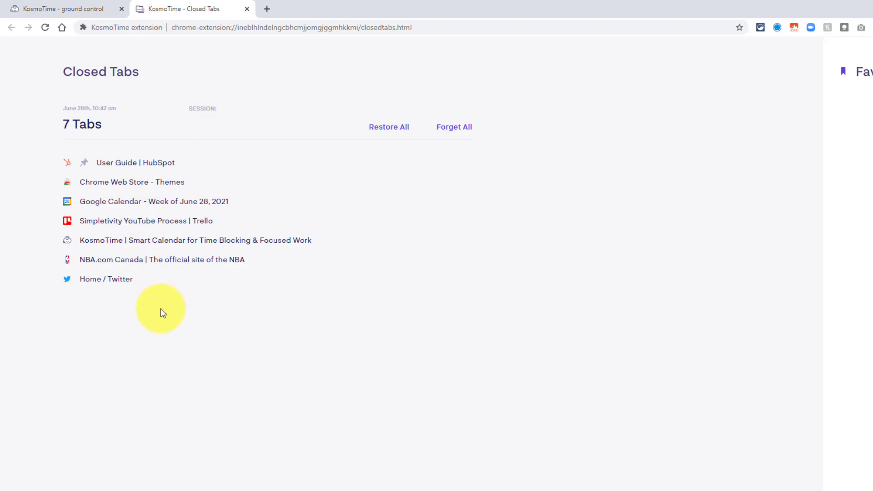
click(107, 282)
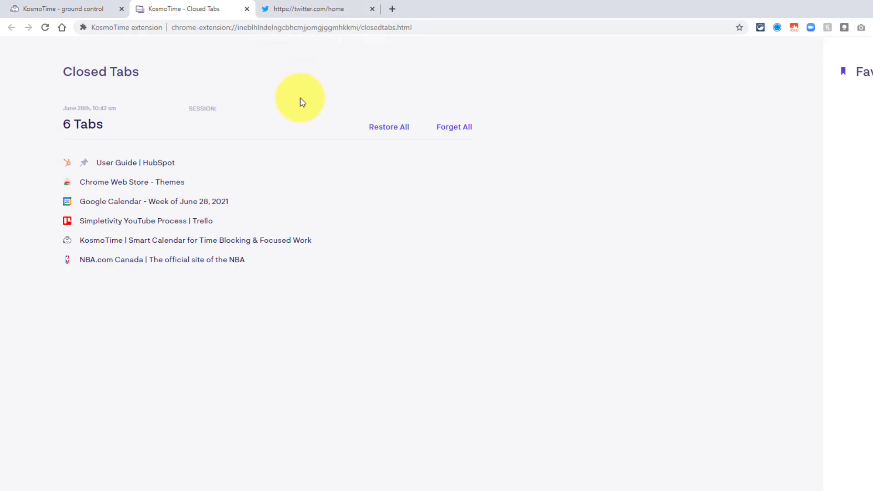
click(68, 8)
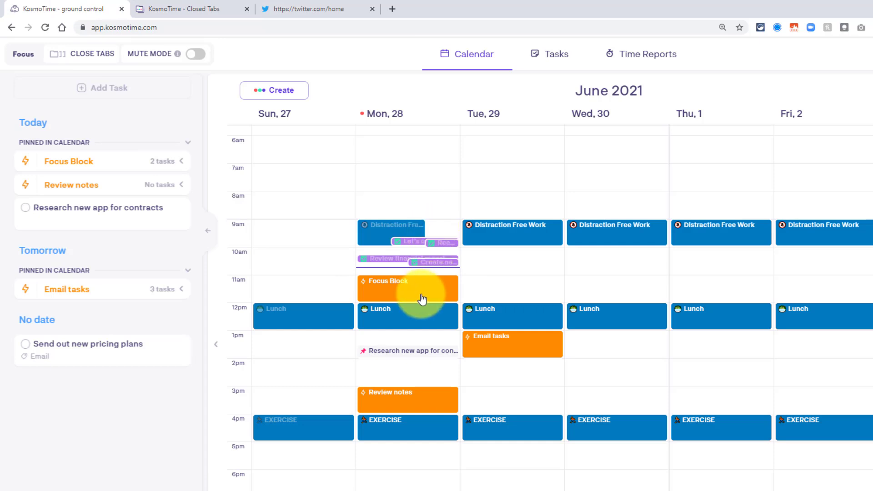
Step: Restore all remaining closed tabs and return to the KosmoTime calendar
click(195, 9)
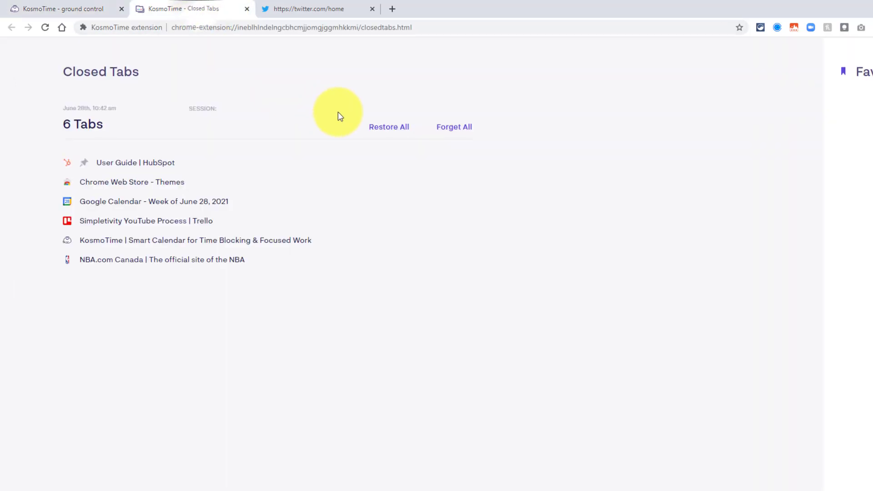
click(387, 128)
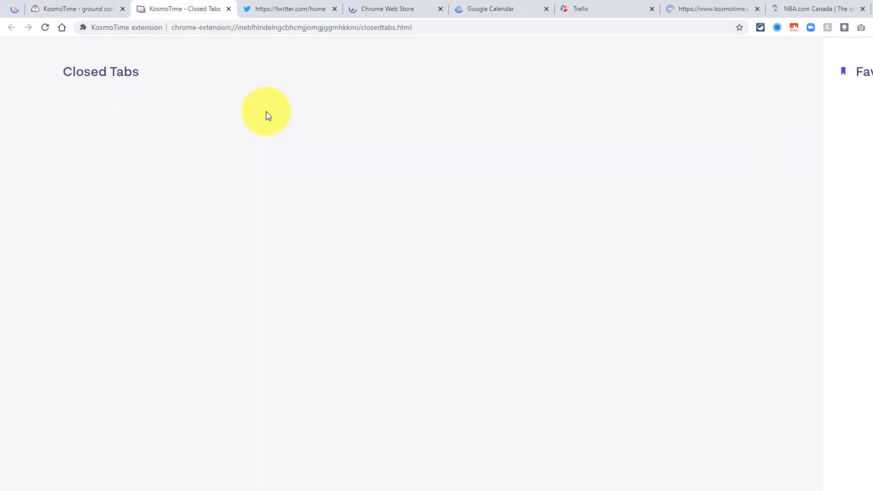
click(78, 9)
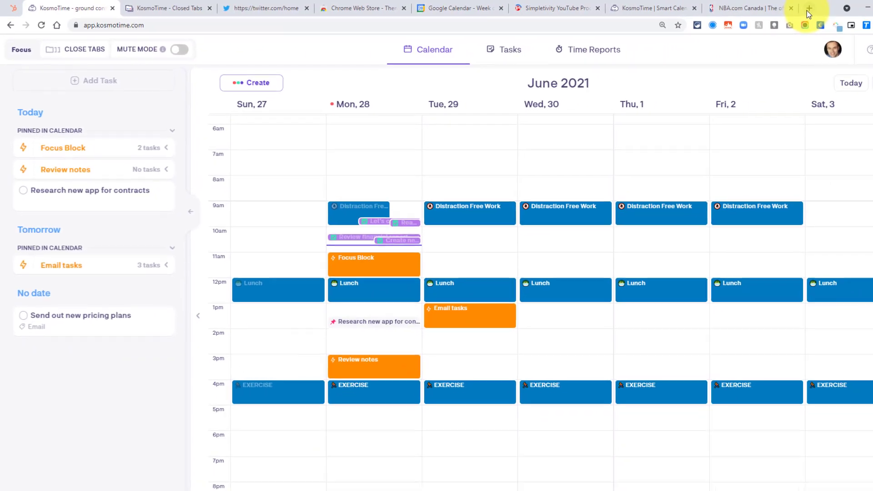
Step: Switch Mute Mode on and start a new browser tab to try visiting YouTube
click(170, 48)
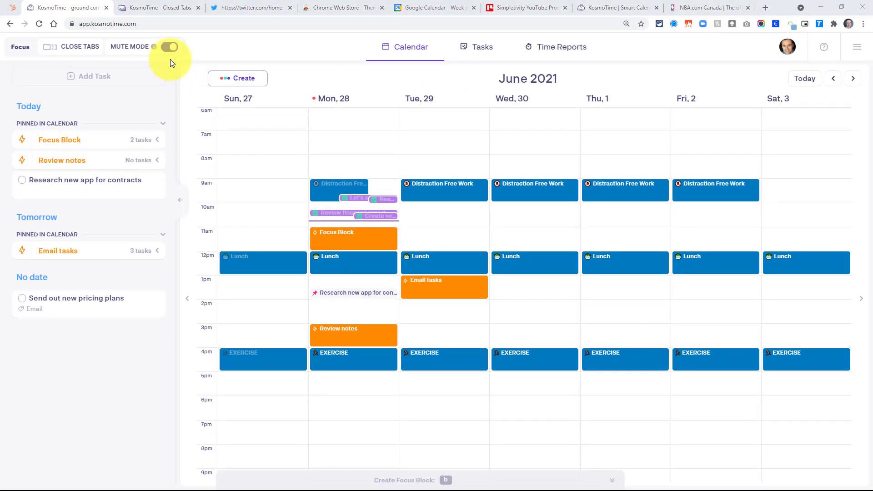
click(765, 8)
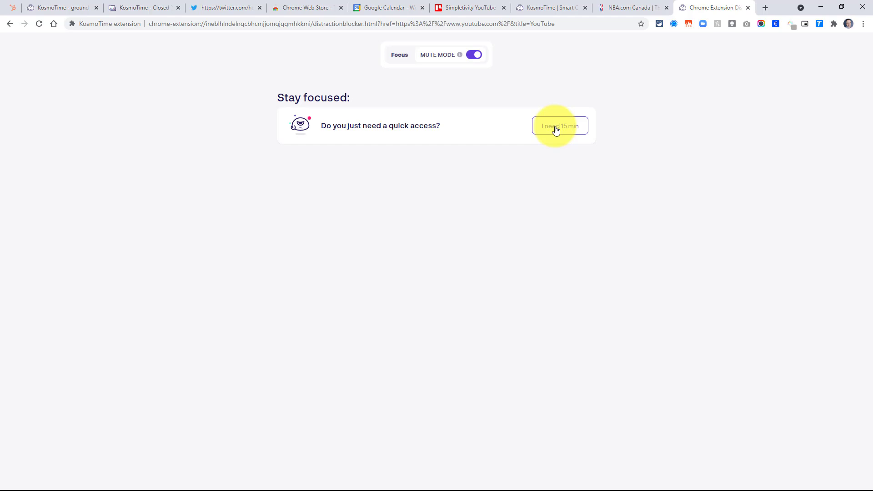
Step: Return from the Stay focused blocking page to the KosmoTime week calendar
click(60, 7)
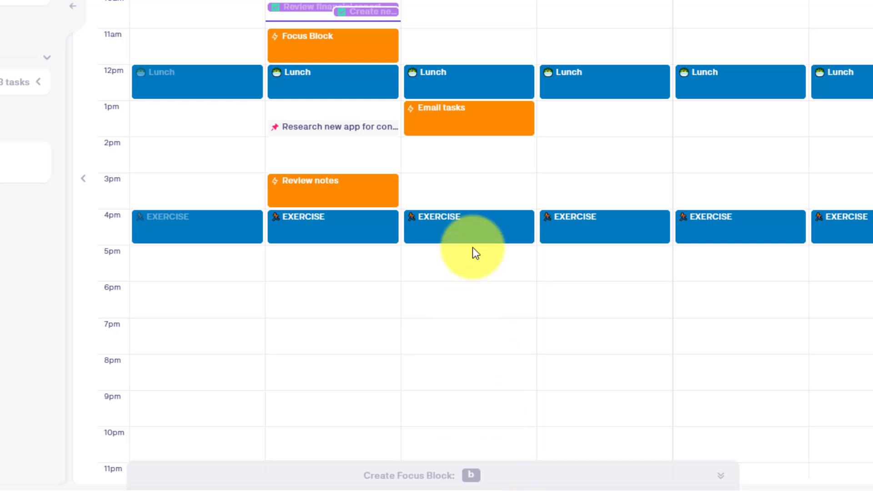
click(476, 196)
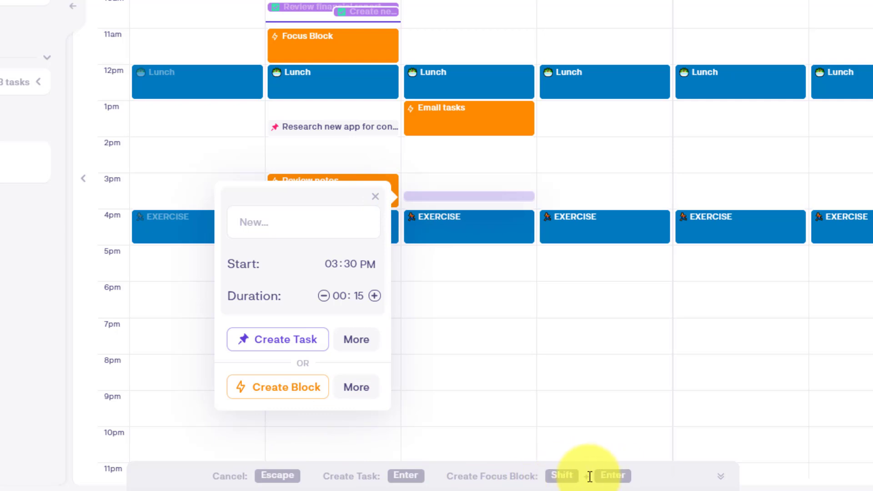
click(374, 199)
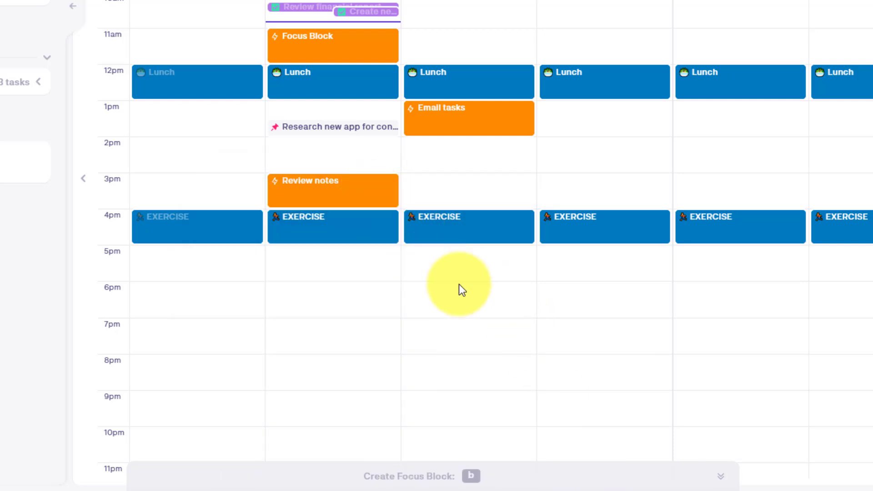